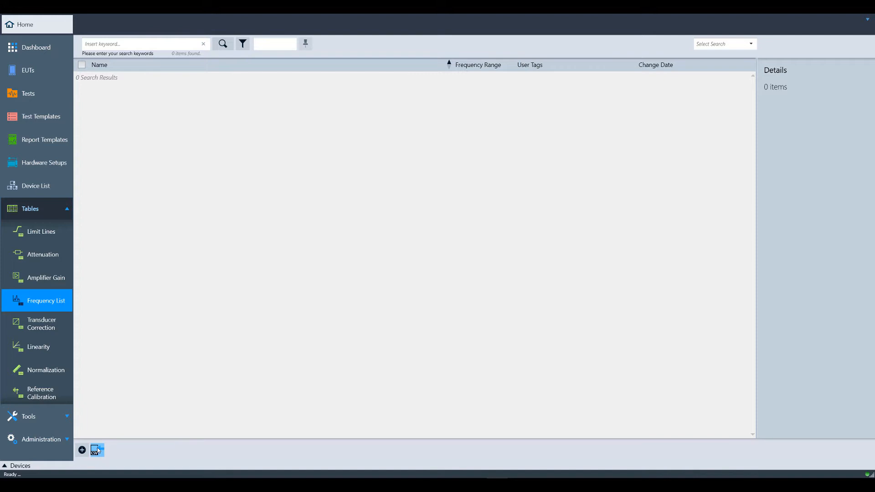
- Start importing a frequency list from the file Elektra Freq List.csv
click(98, 450)
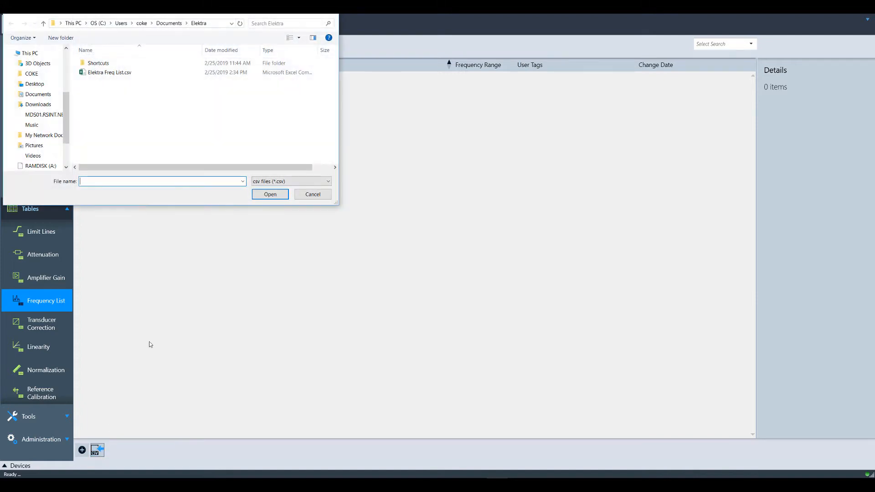
click(123, 74)
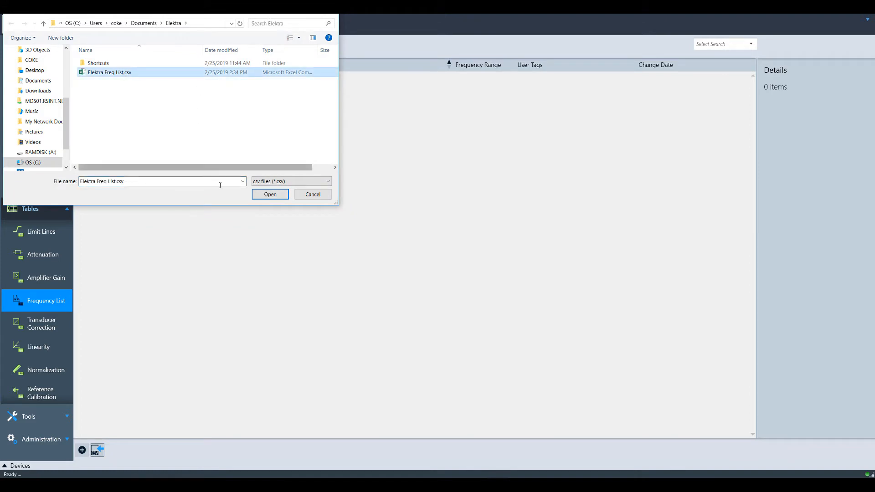
click(268, 195)
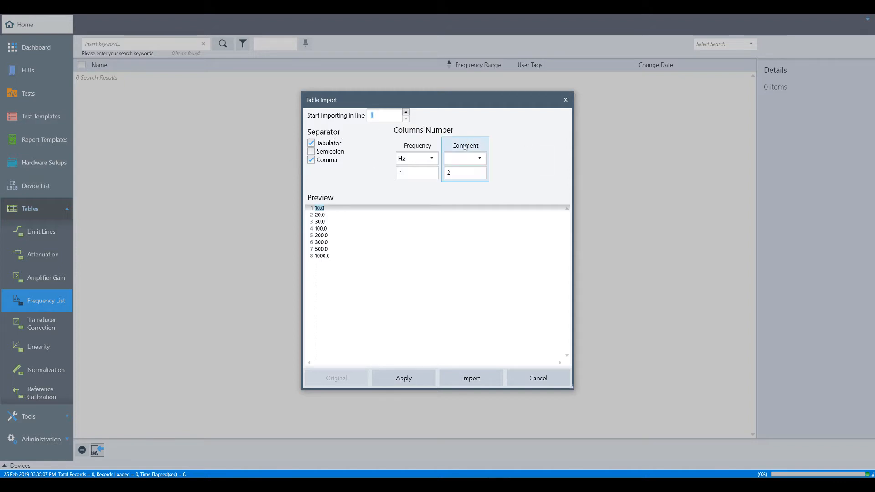
- Set the frequency column's unit to MHz, check the parsed preview against the original data, and import the table
click(432, 160)
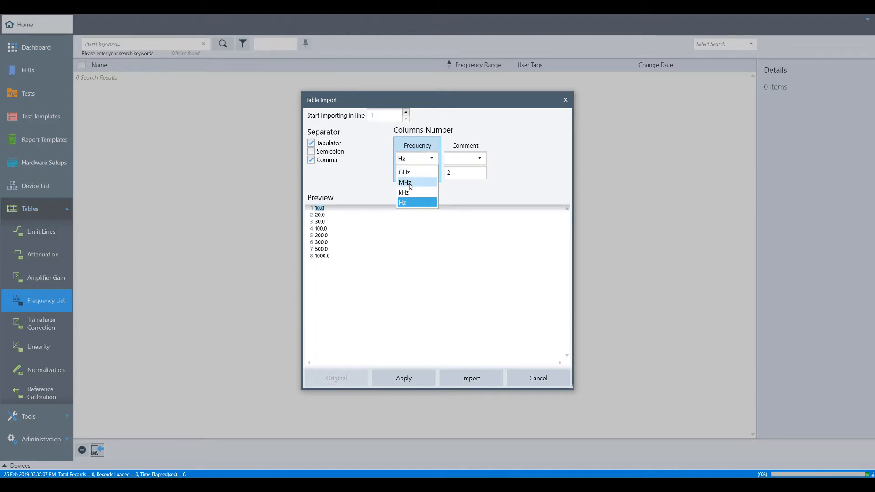
click(410, 183)
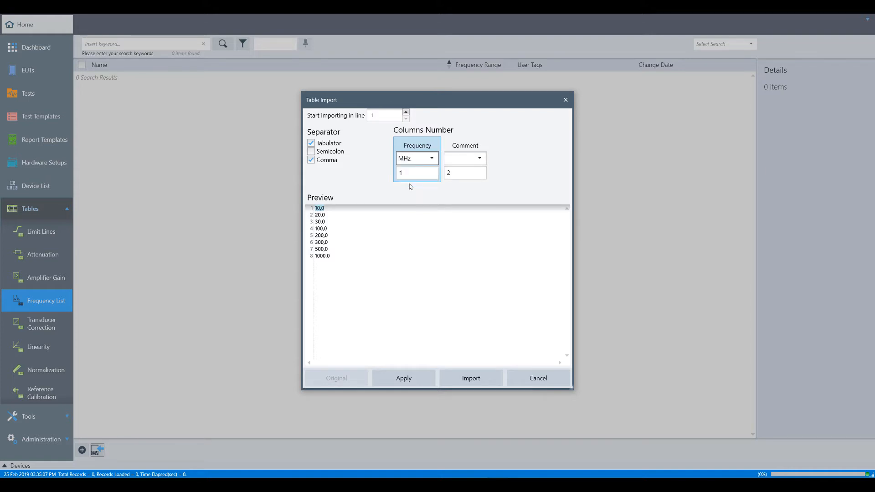
click(478, 159)
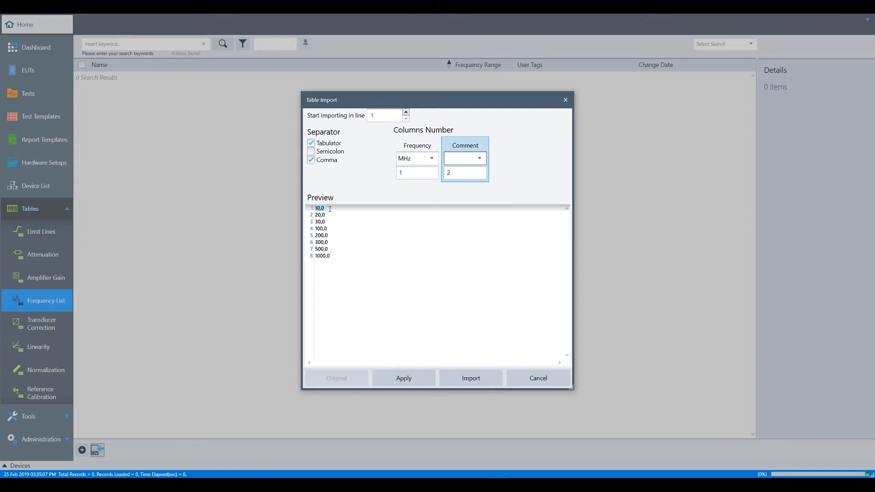
click(398, 377)
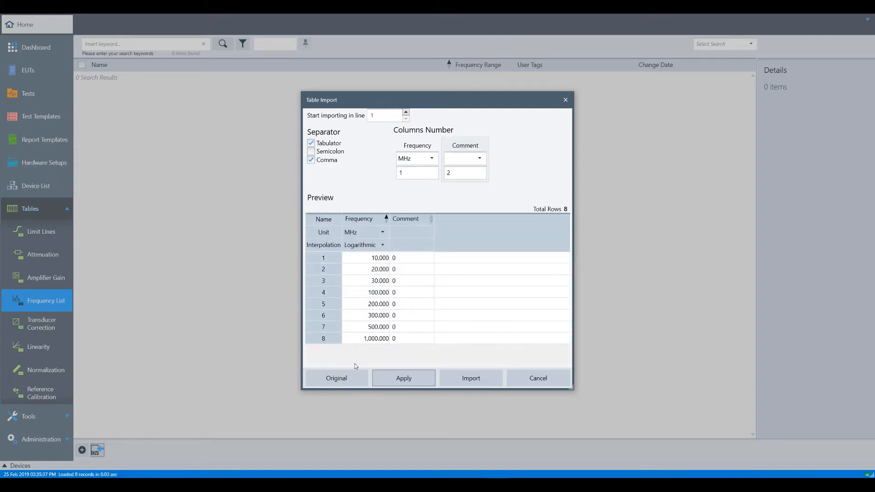
click(348, 381)
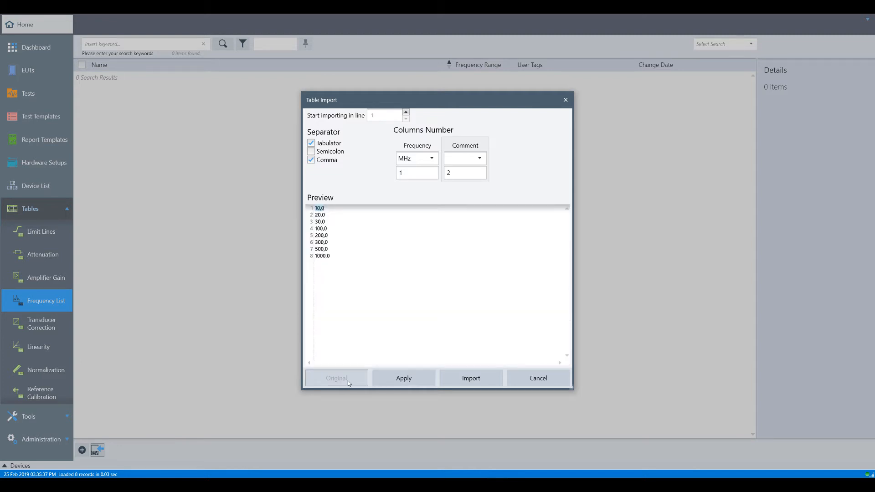
click(403, 381)
click(470, 379)
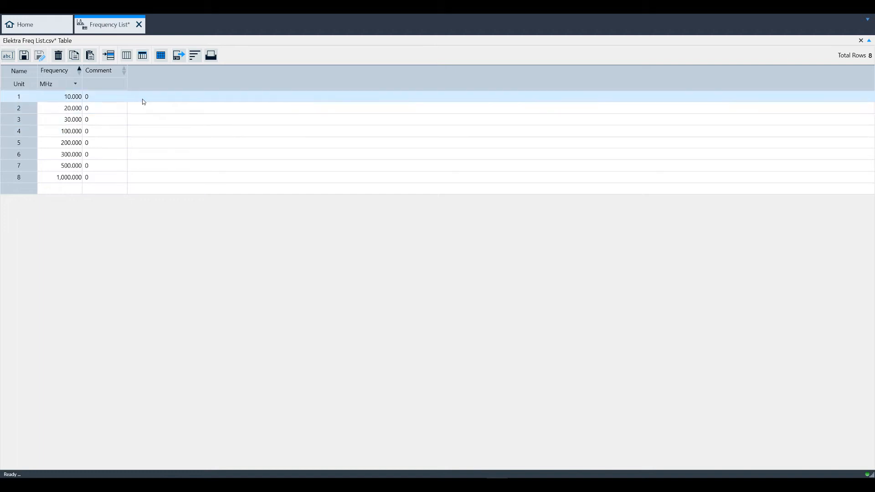
- Start saving the imported frequency list under its existing name and add the tag radiated
click(24, 55)
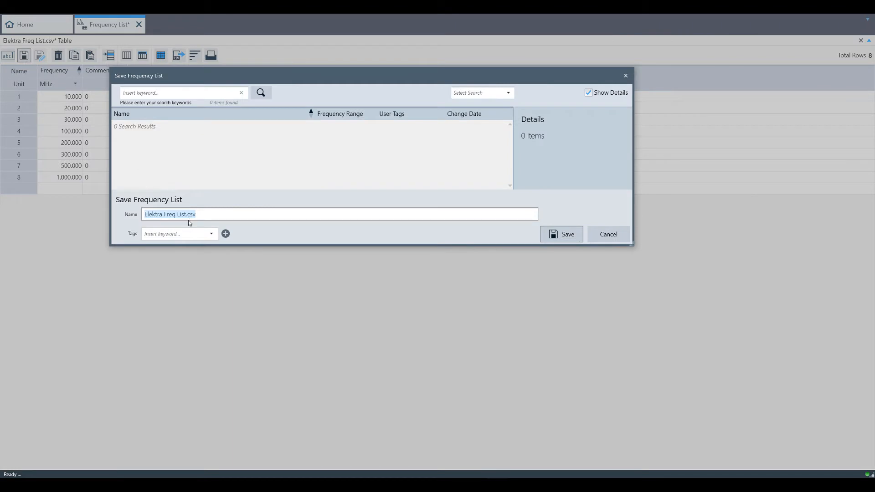
click(214, 234)
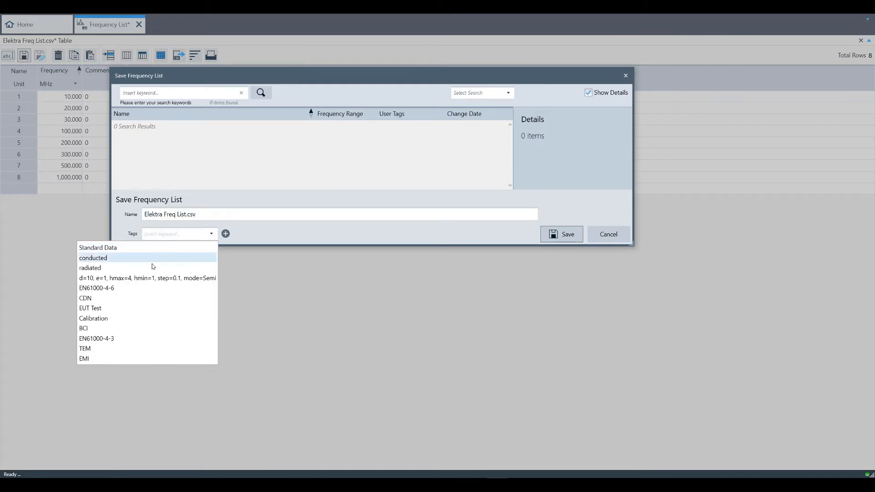
click(139, 273)
click(226, 233)
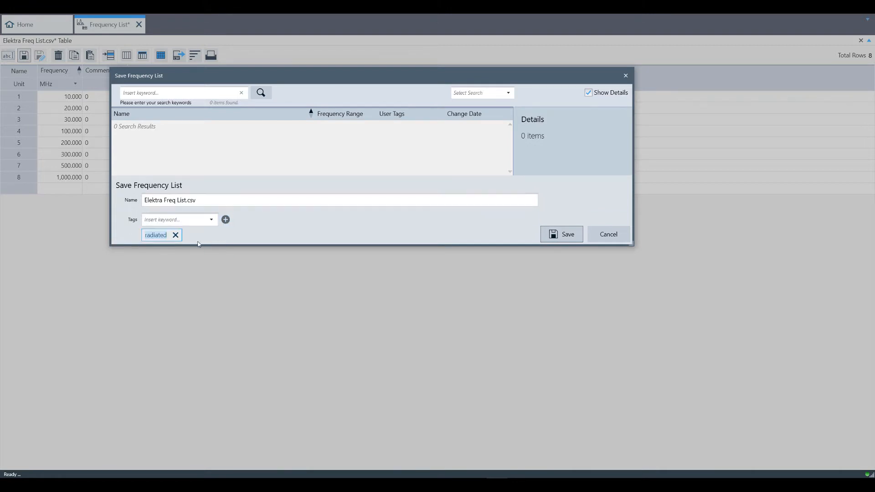
- Add the custom tag Frequency List, then save the frequency list and close its table
click(190, 220)
text(Fre)
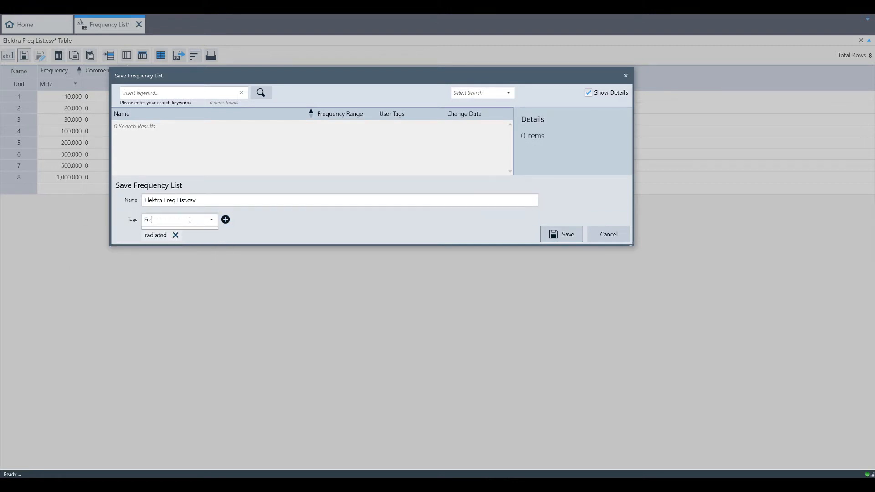
text(quency List)
click(226, 220)
click(566, 235)
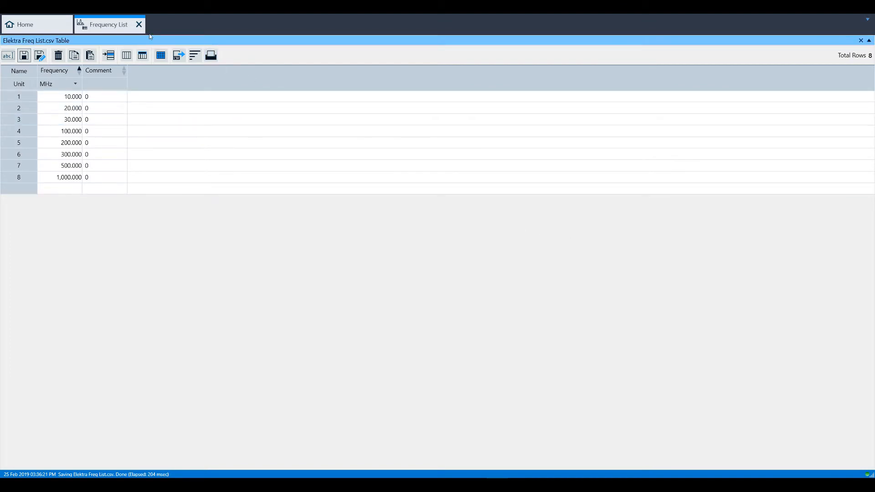
click(139, 25)
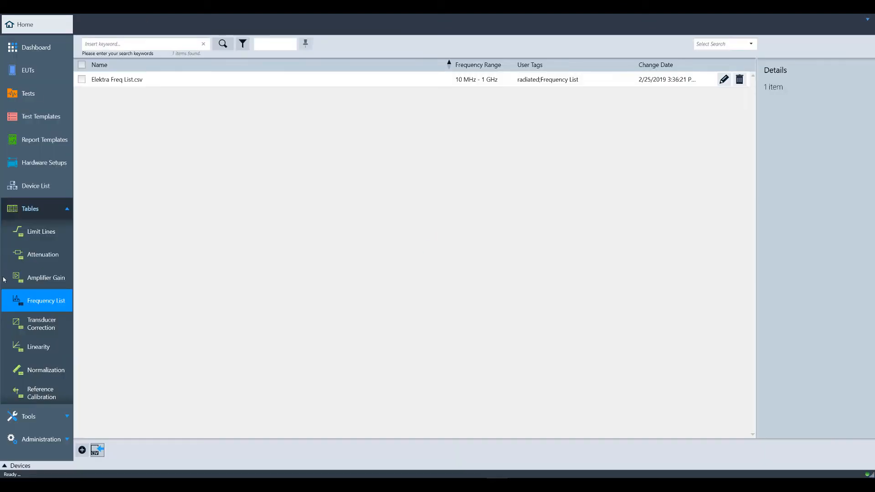
- Create a new attenuation table and close it without saving
click(43, 263)
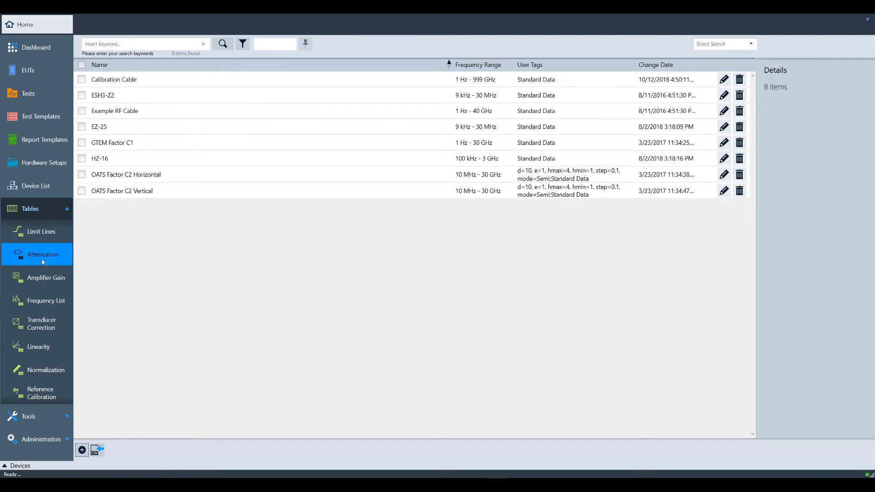
click(82, 450)
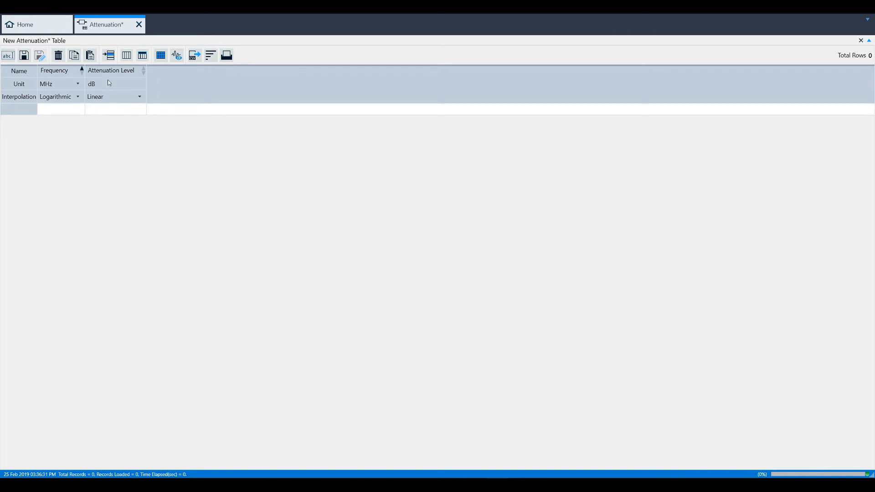
click(139, 24)
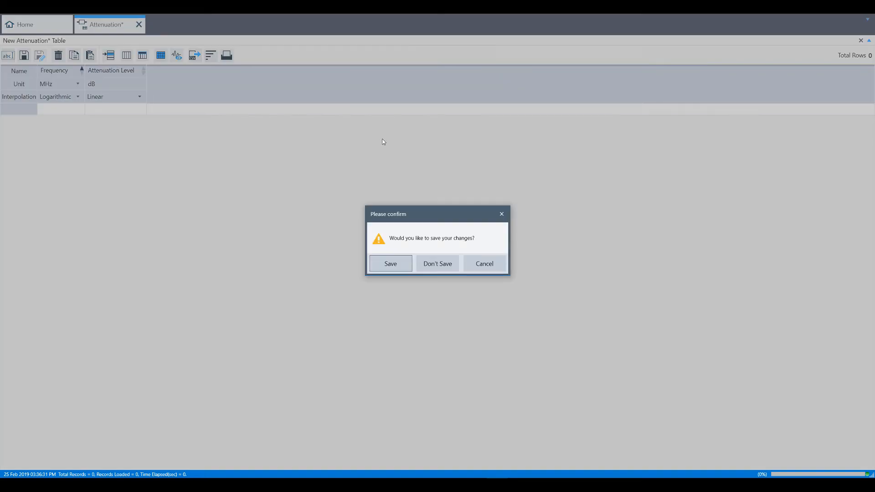
click(438, 263)
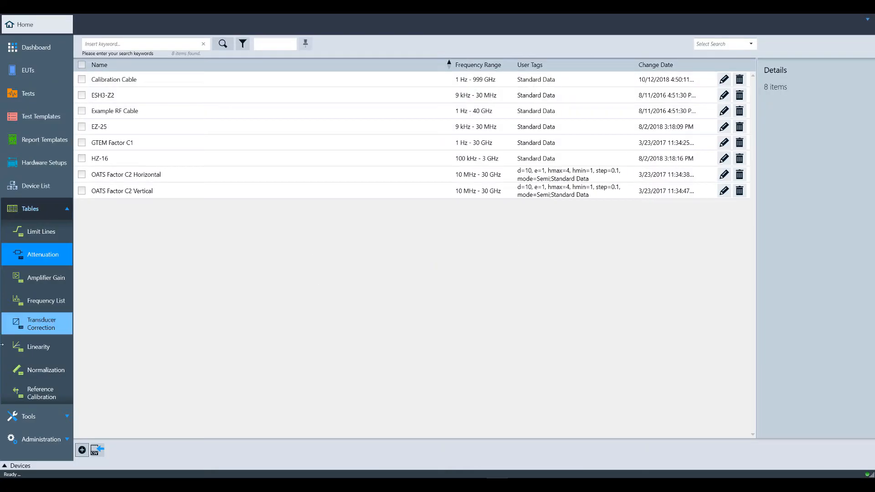
- Create a new transducer correction table and set its correction level unit to dBµV/m
click(35, 329)
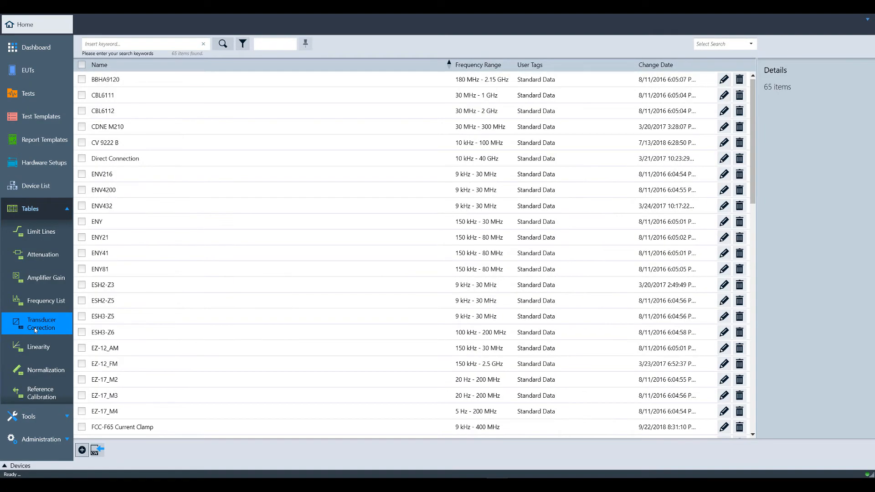
click(82, 450)
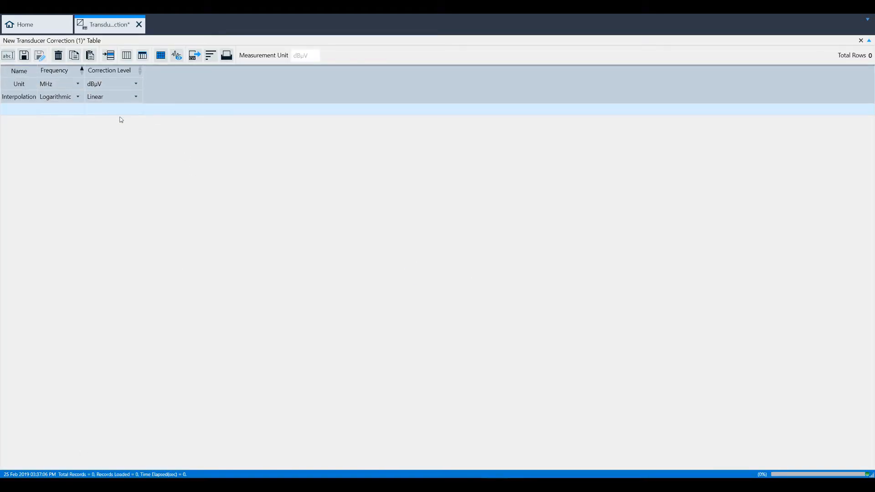
click(136, 86)
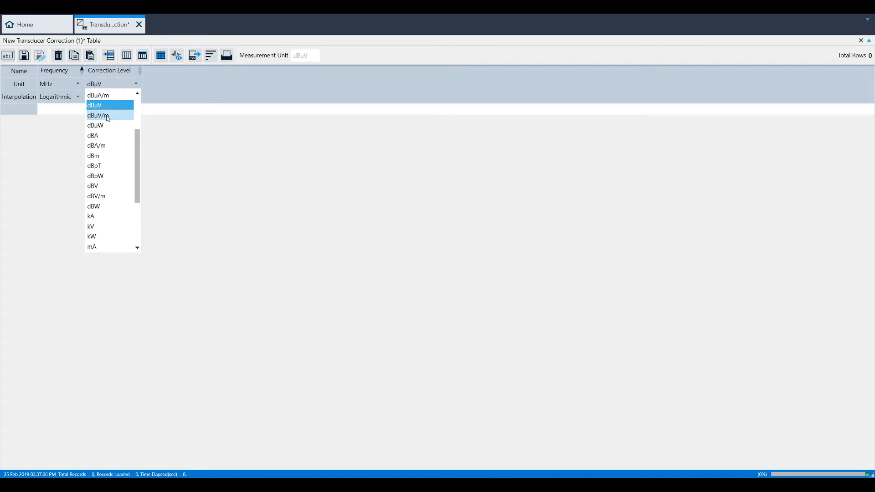
click(107, 117)
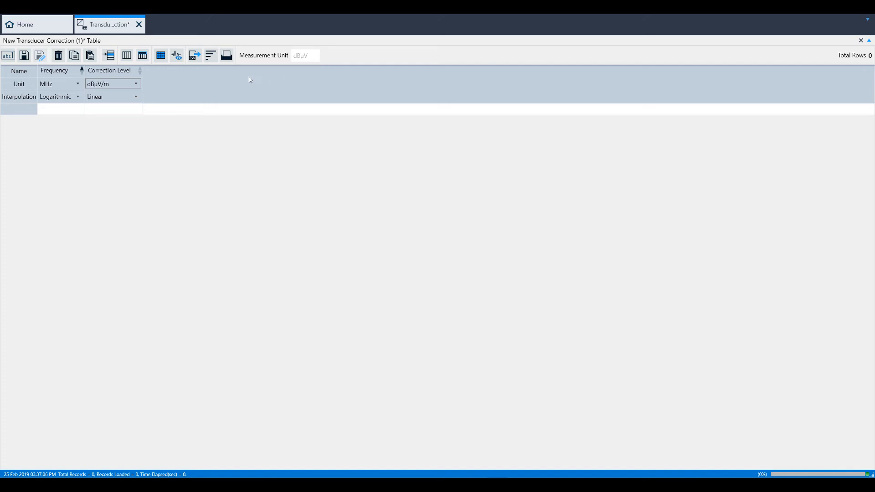
- Change the correction level unit of the new transducer correction table to dBµA
click(136, 84)
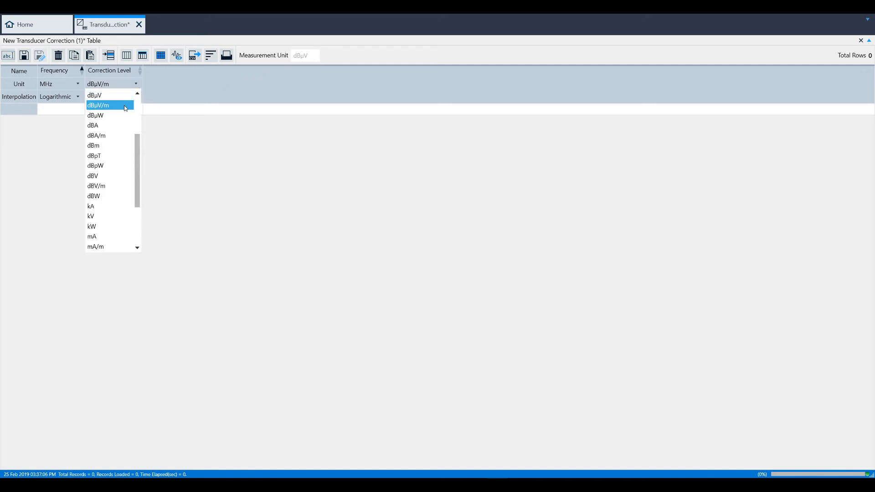
scroll(111, 125, up, 1)
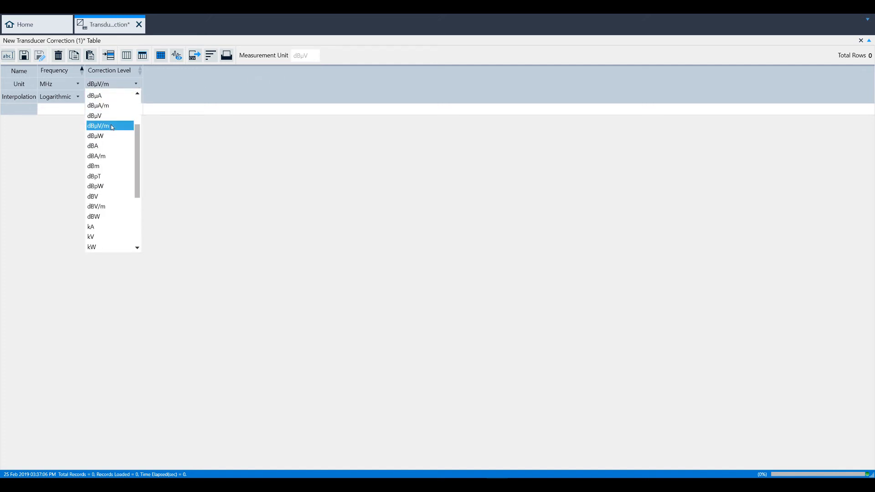
click(100, 96)
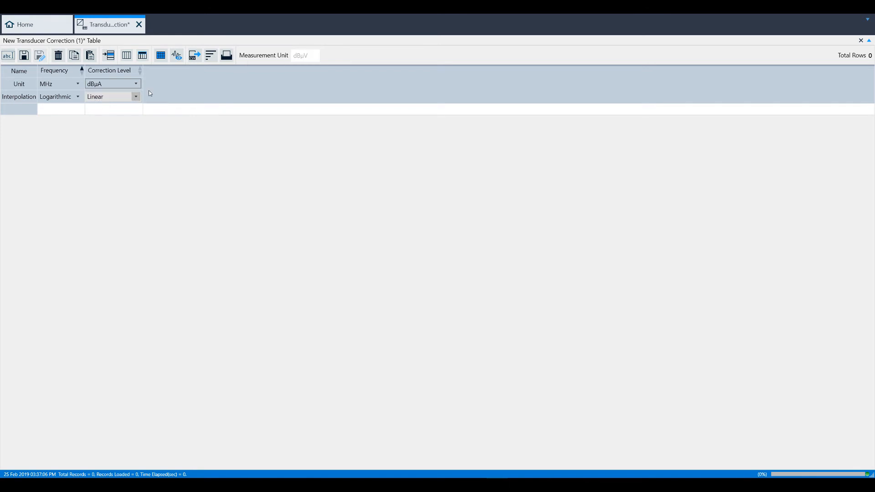
- Enter a correction level of 10 in the first row and close the transducer correction table without saving
click(136, 107)
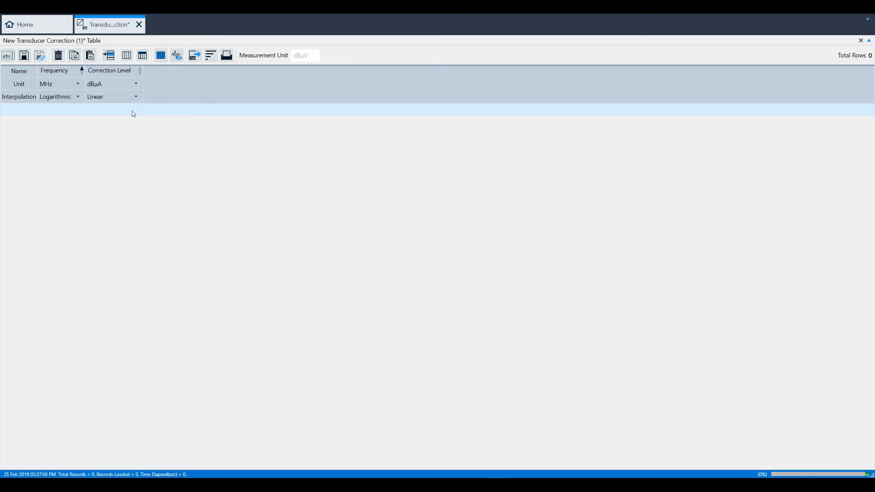
click(133, 111)
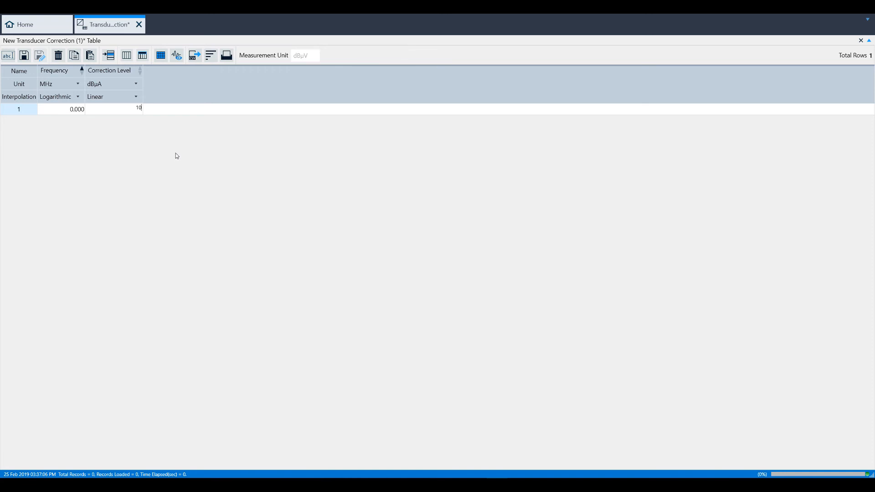
click(139, 24)
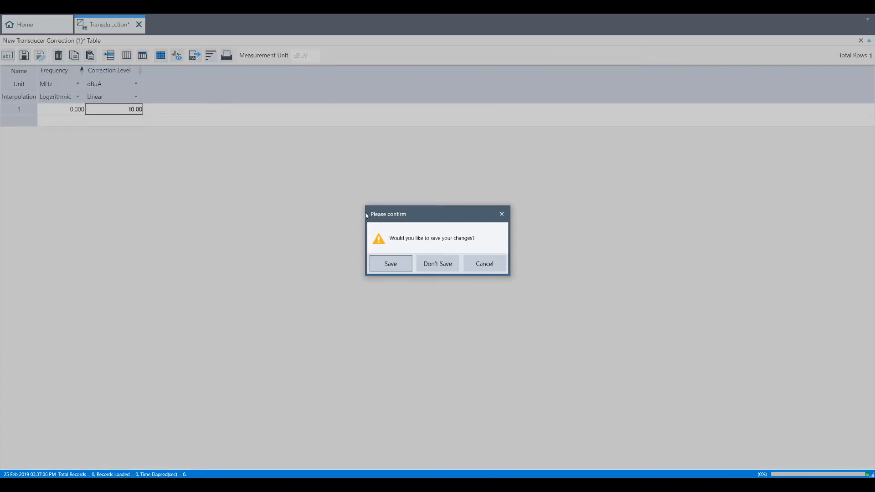
click(437, 262)
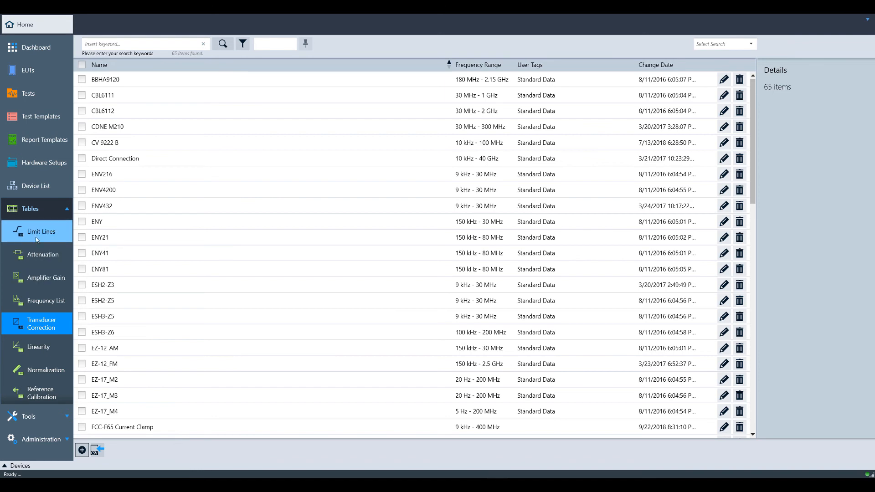
- Create a new limit line table of the EMI type
click(36, 236)
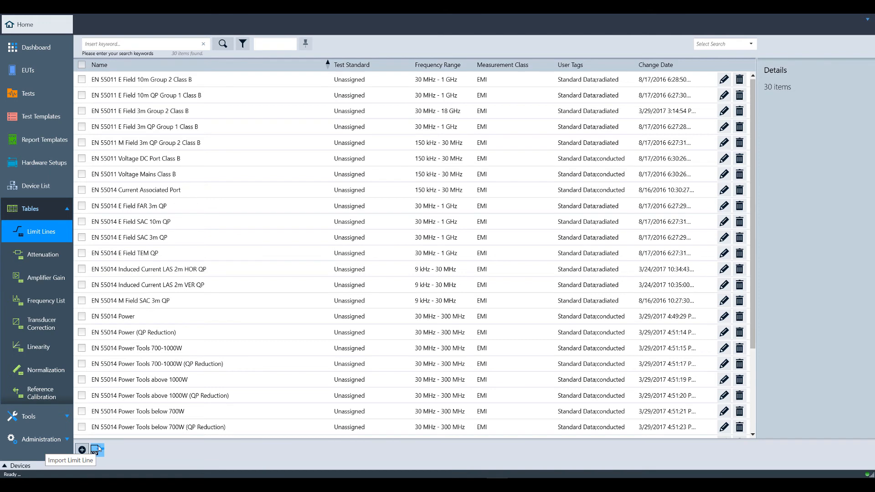
click(84, 451)
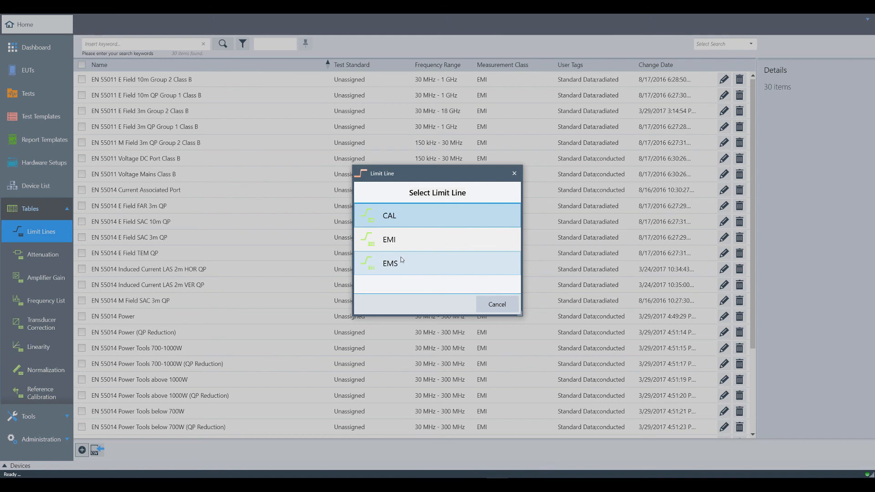
double_click(411, 243)
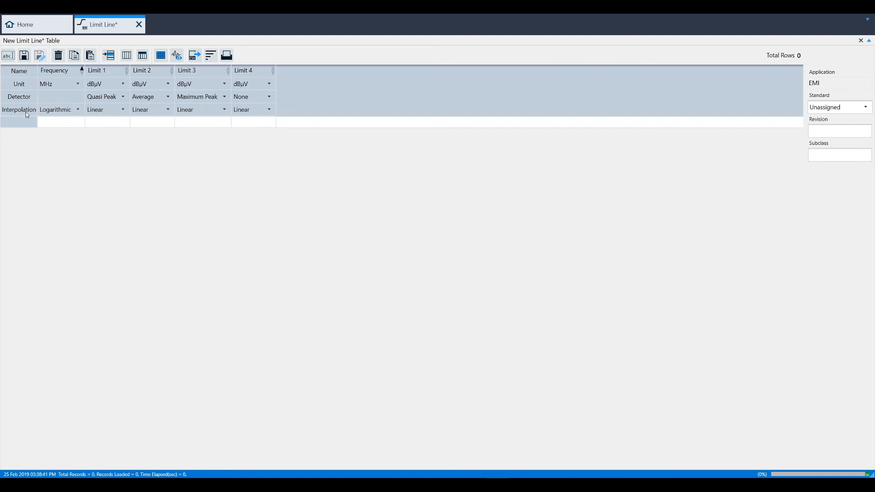
- Fill the first limit line row with a frequency of 100 MHz and Limit 1 to Limit 4 values of 10, 20, 30 and 40 dBµV
click(73, 125)
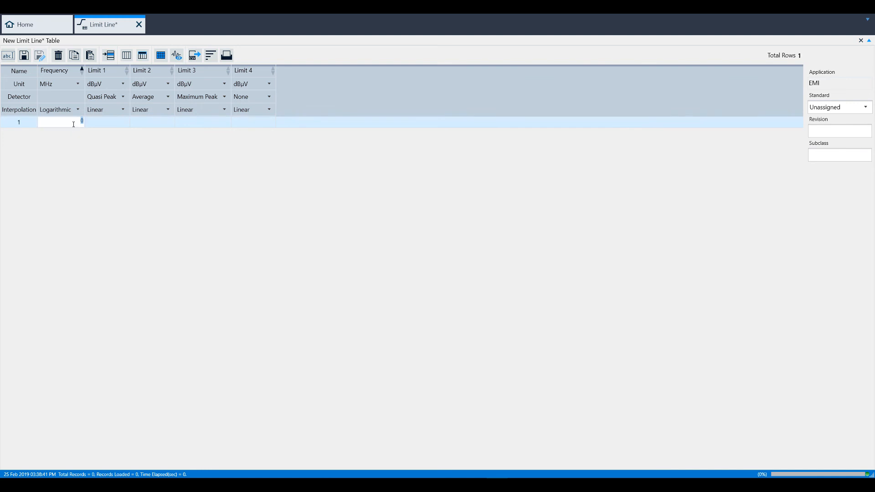
text(100)
key(Tab)
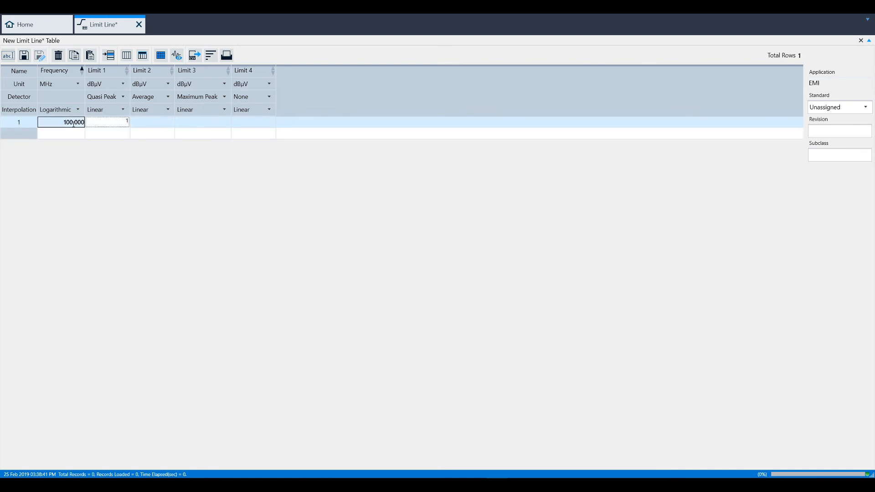
text(10)
key(Tab)
text(20)
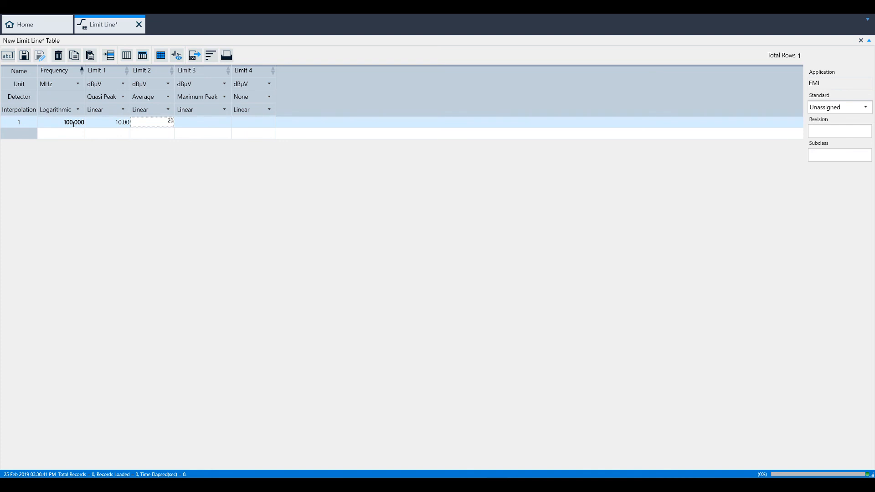
key(Tab)
text(30)
key(Tab)
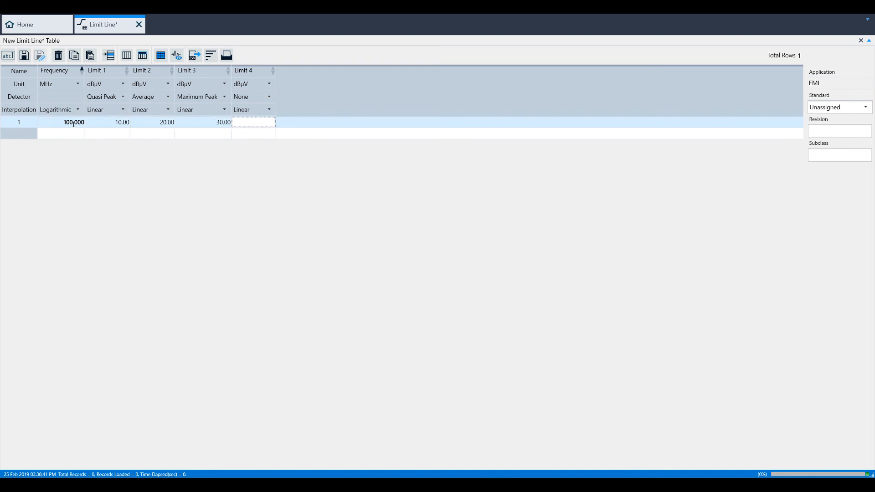
text(40)
key(Tab)
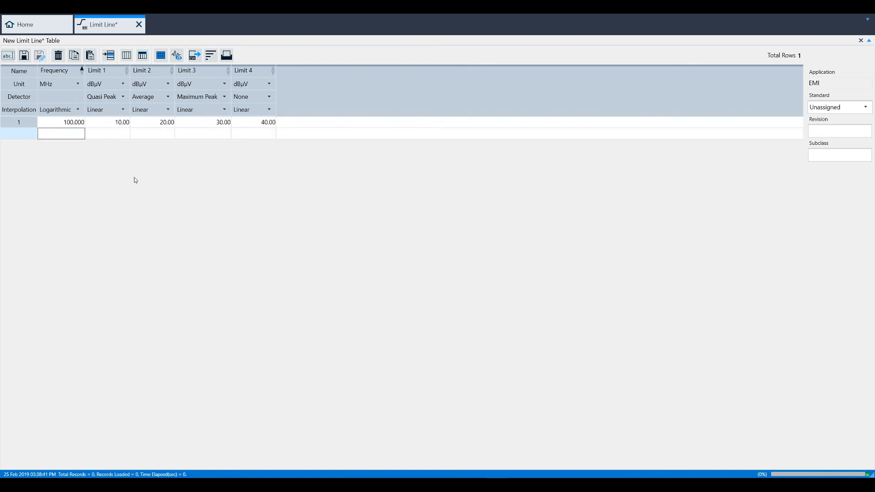
- Set the detector for Limit 4 to Minimum Peak
click(270, 96)
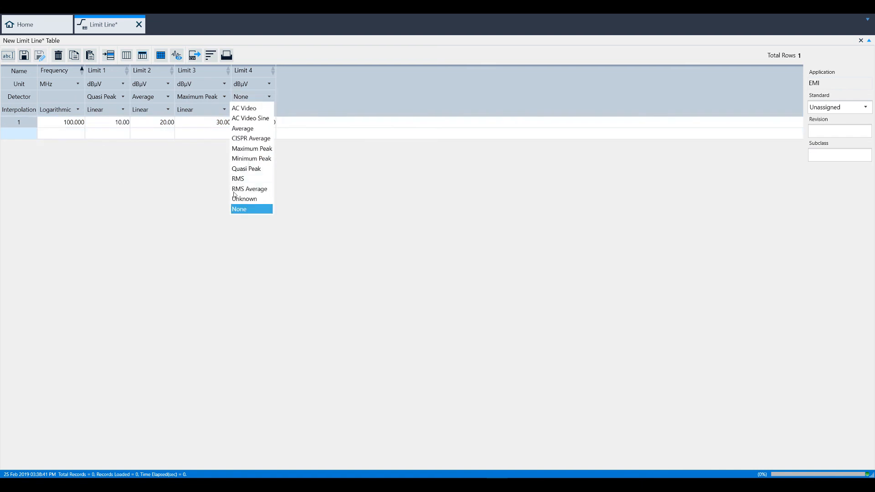
click(261, 158)
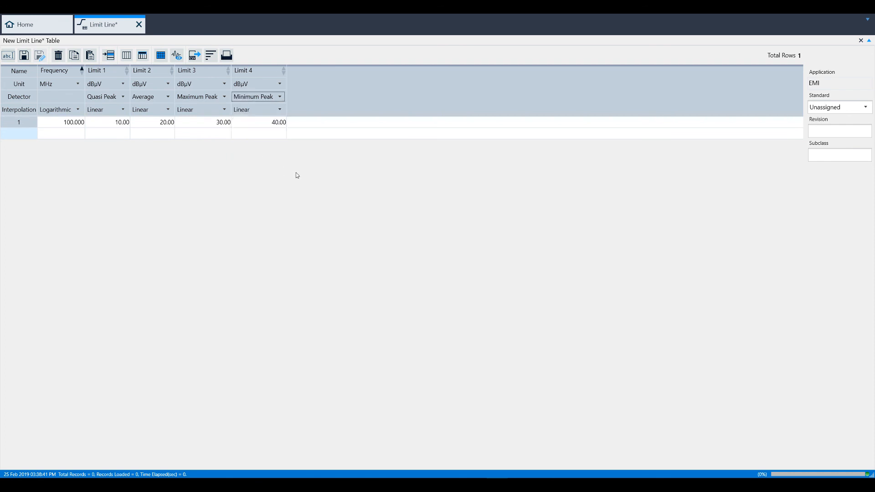